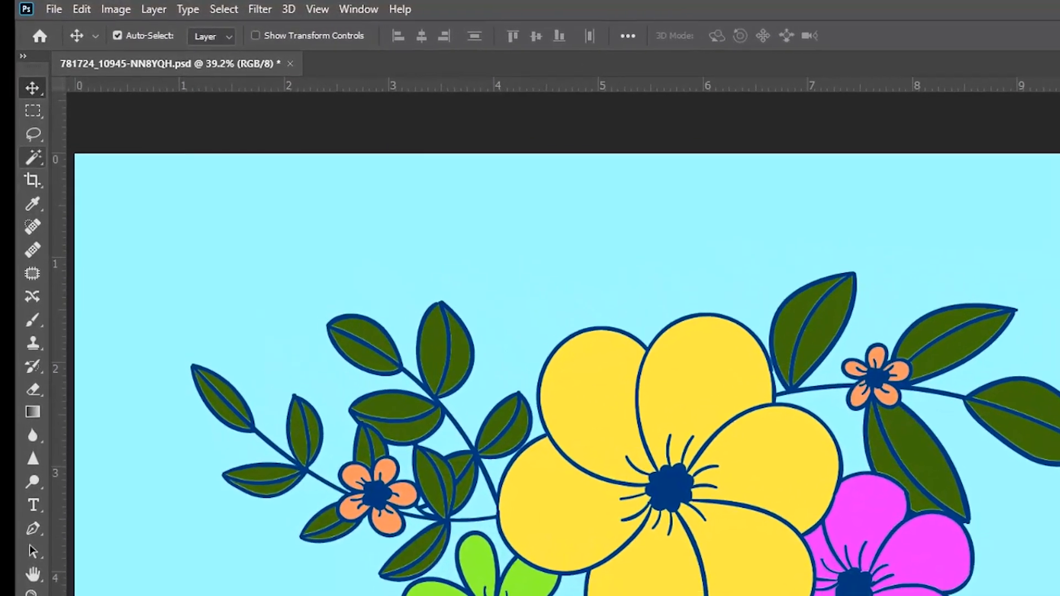
- Activate the Brush tool with the 35 px Soft Round tip and set its opacity to 55%
key("b")
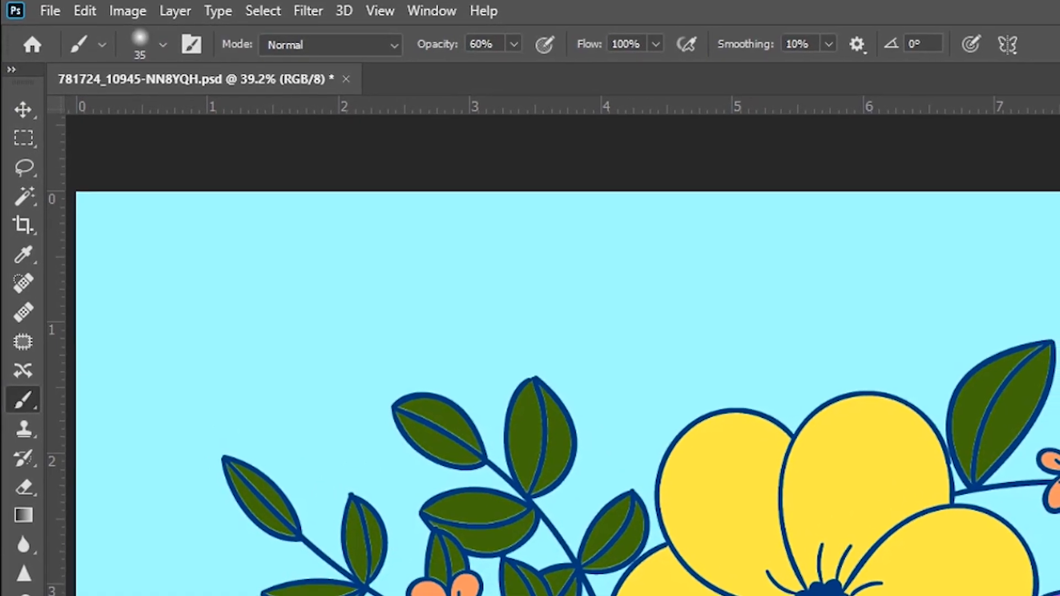
left_click(161, 44)
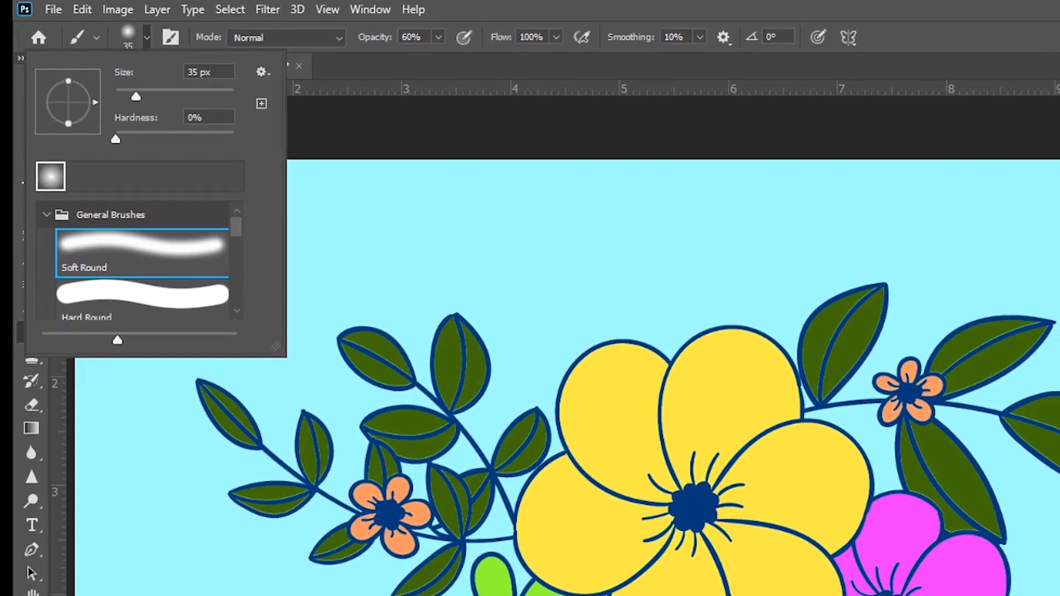
key("Return")
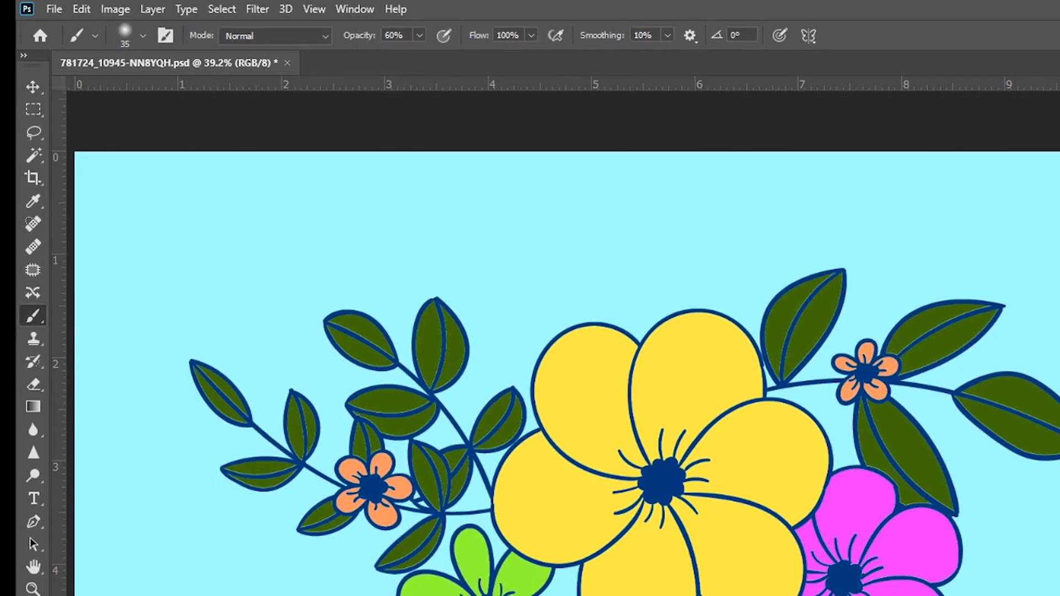
left_click(142, 35)
left_click_drag(114, 131, 149, 132)
key("Return")
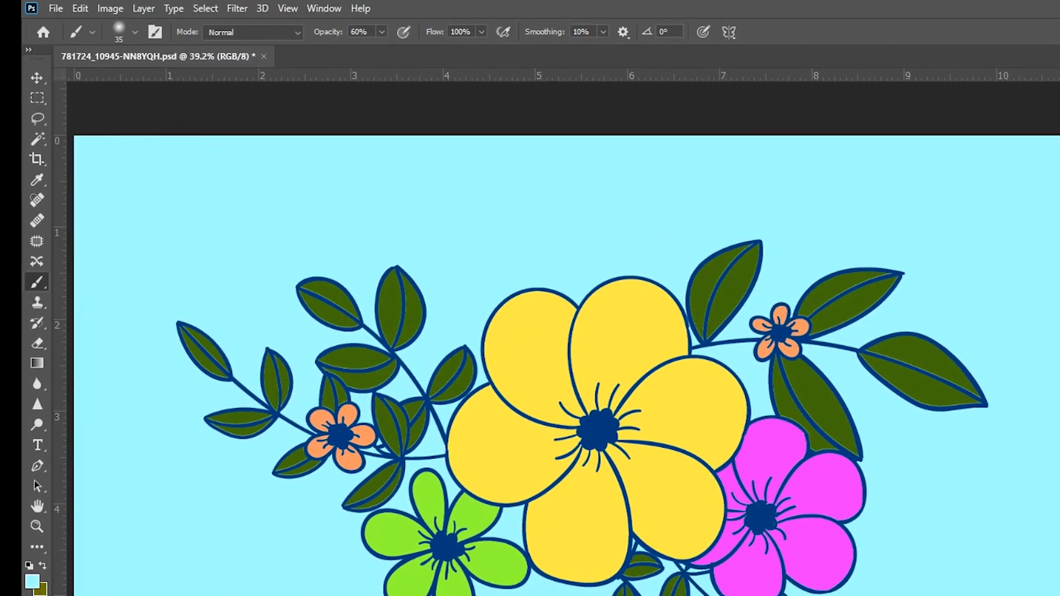
left_click(377, 31)
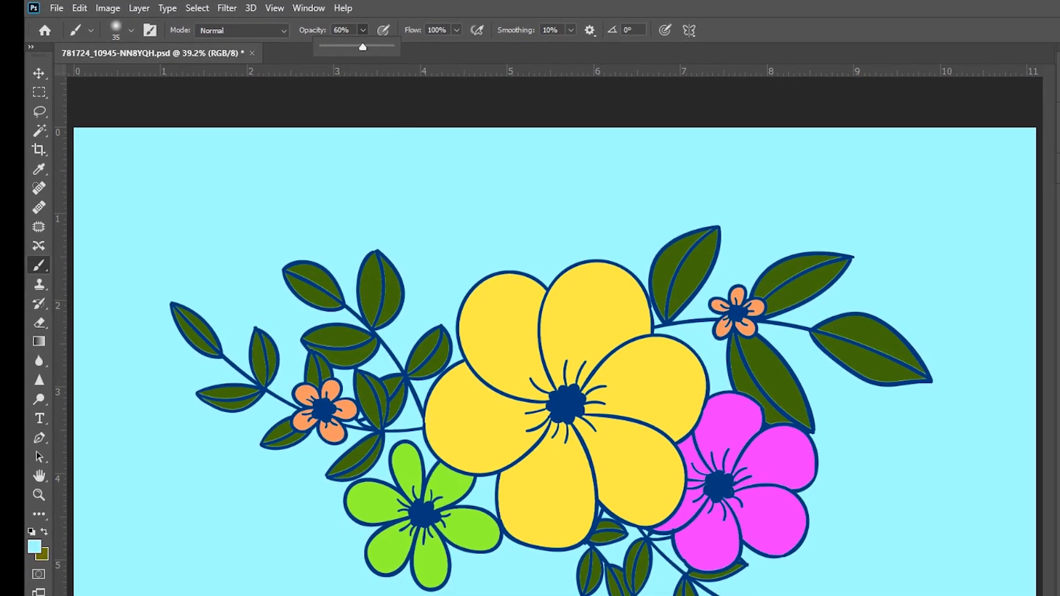
mouse_move(358, 46)
left_mouse_down()
mouse_move(385, 46)
mouse_move(354, 47)
left_mouse_up()
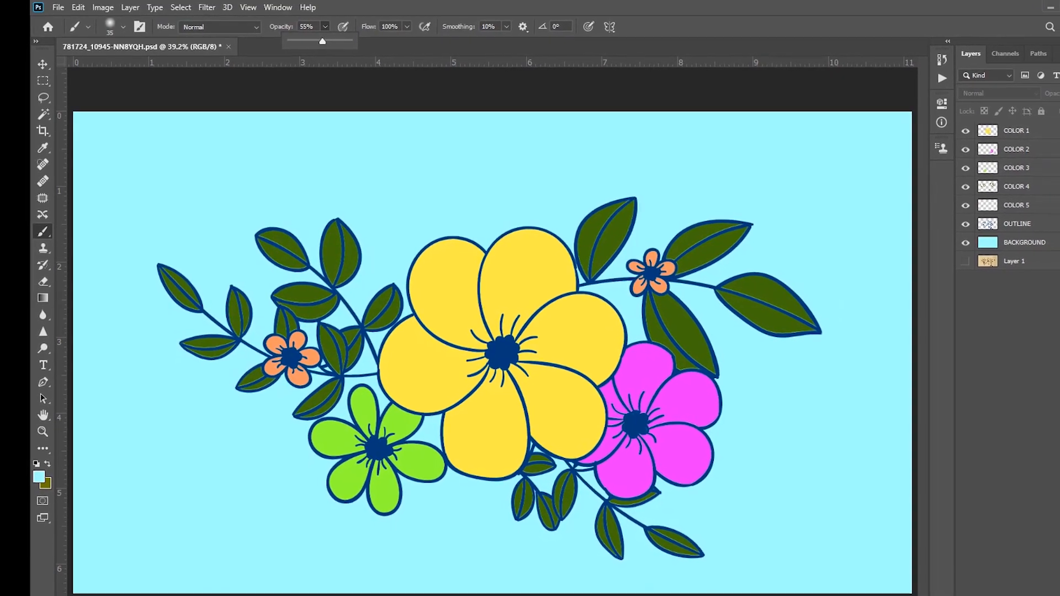
key("Return")
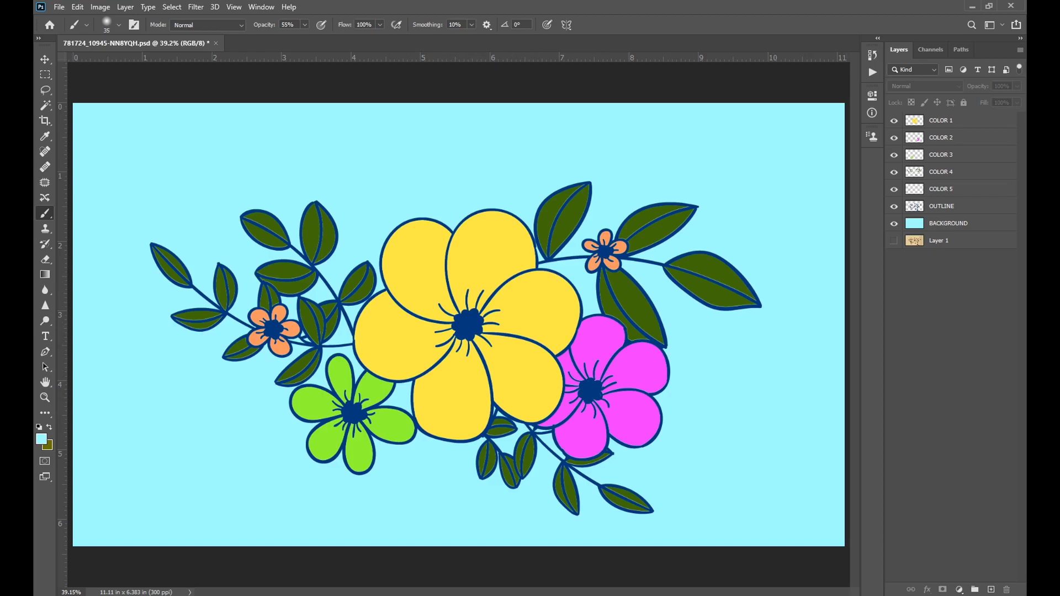
- Create a new layer named RENDER 1 directly above the COLOR 1 layer
left_click(894, 121)
left_click(894, 121)
left_click(955, 120)
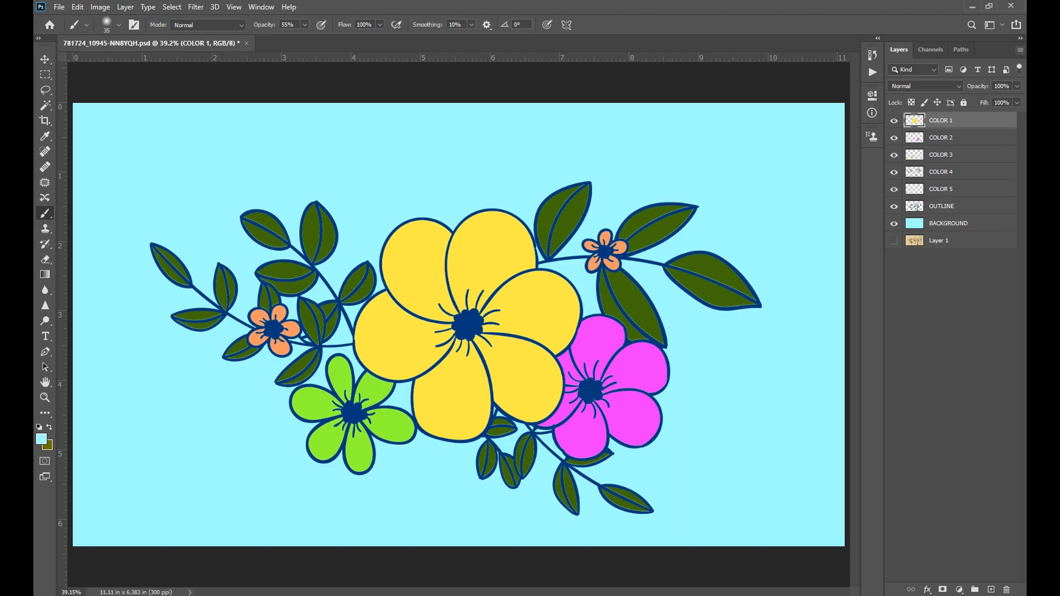
left_click(1020, 50)
left_click(932, 63)
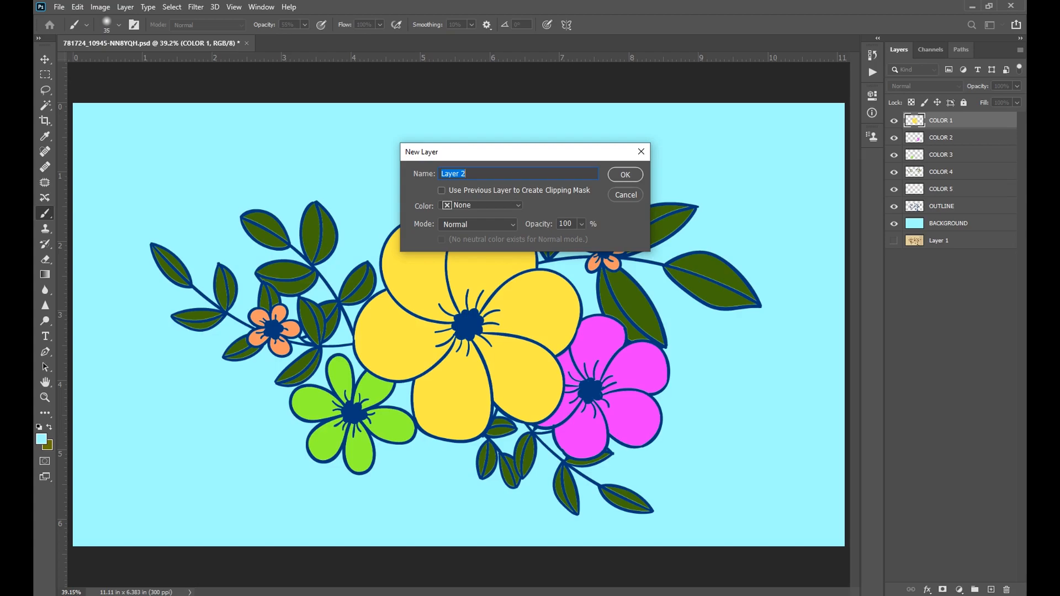
type("render")
key("BackSpace")
key("BackSpace")
key("BackSpace")
key("BackSpace")
key("BackSpace")
key("BackSpace")
type("RENDER 1")
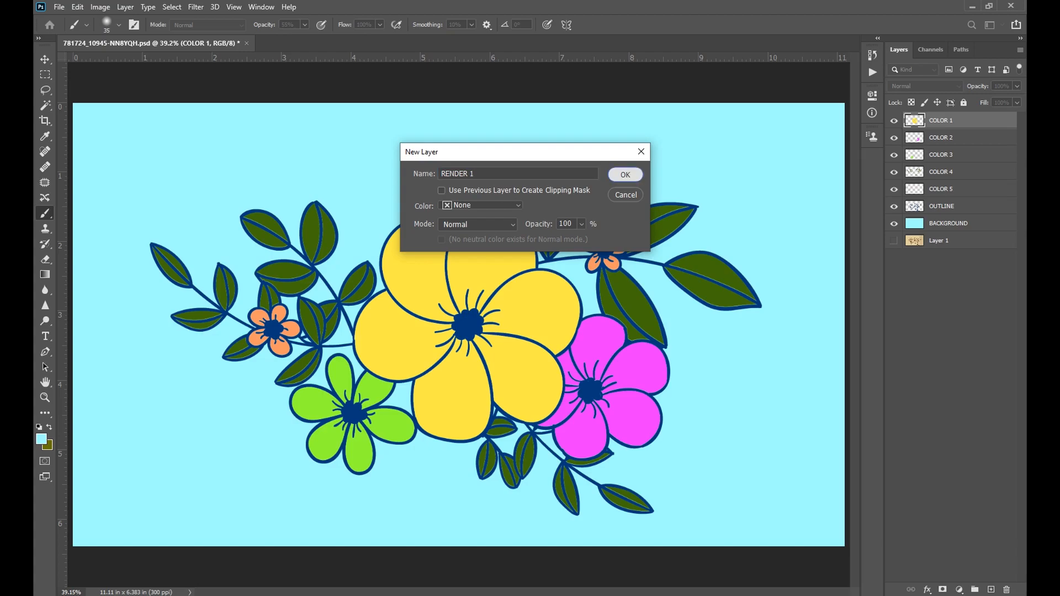
key("Return")
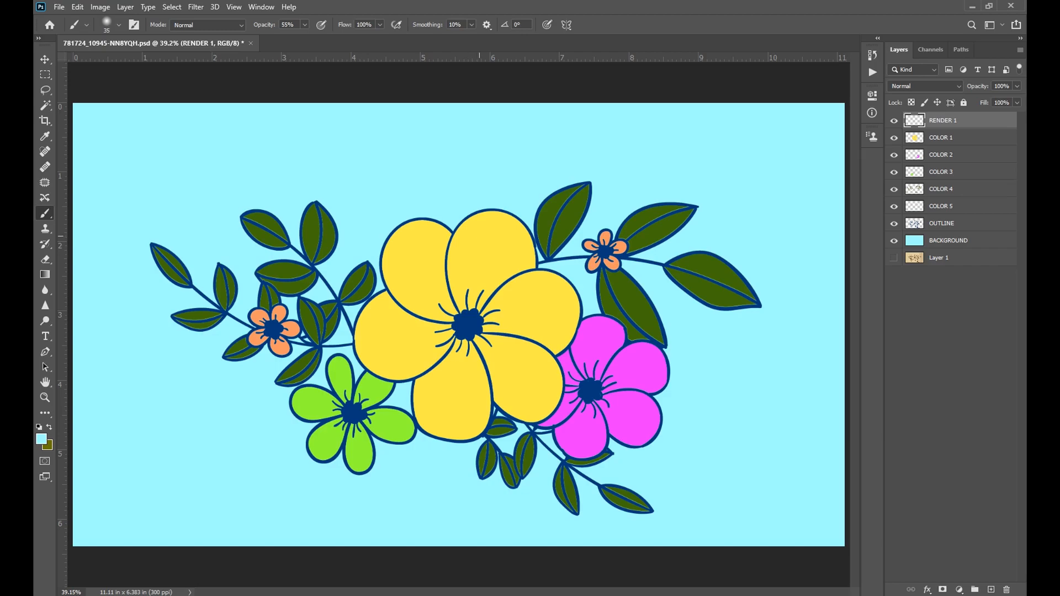
- Enlarge the brush to 150 px
key("bracketright")
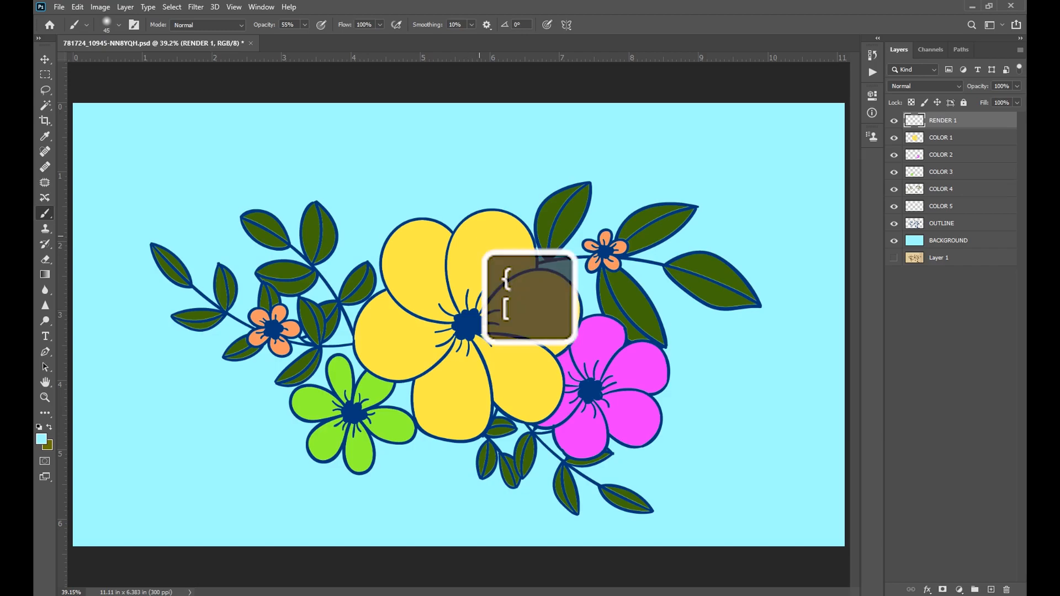
key("bracketright")
key("bracketright")
key("bracketright")
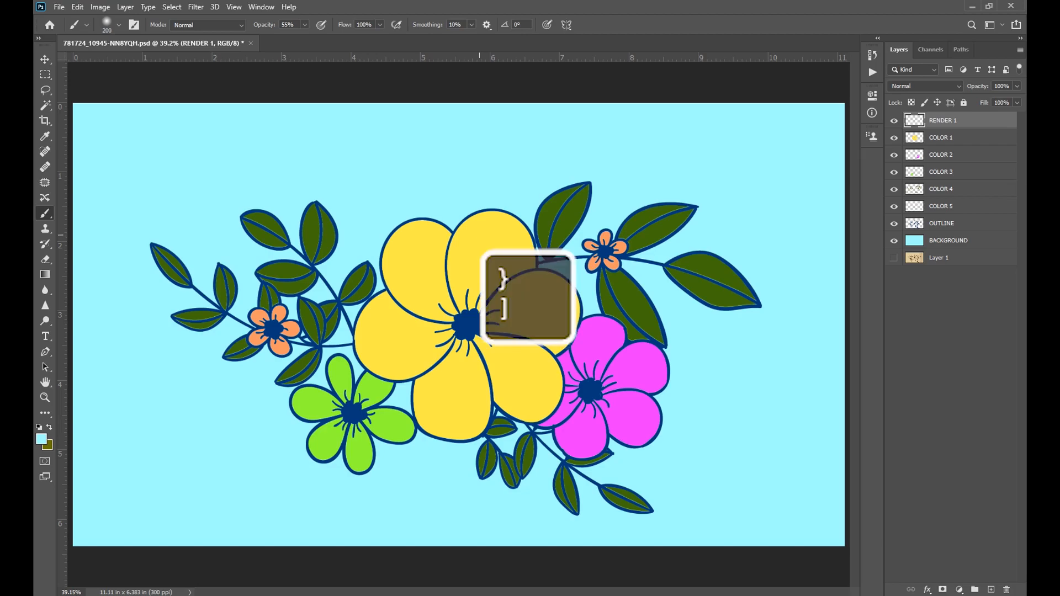
key("bracketleft")
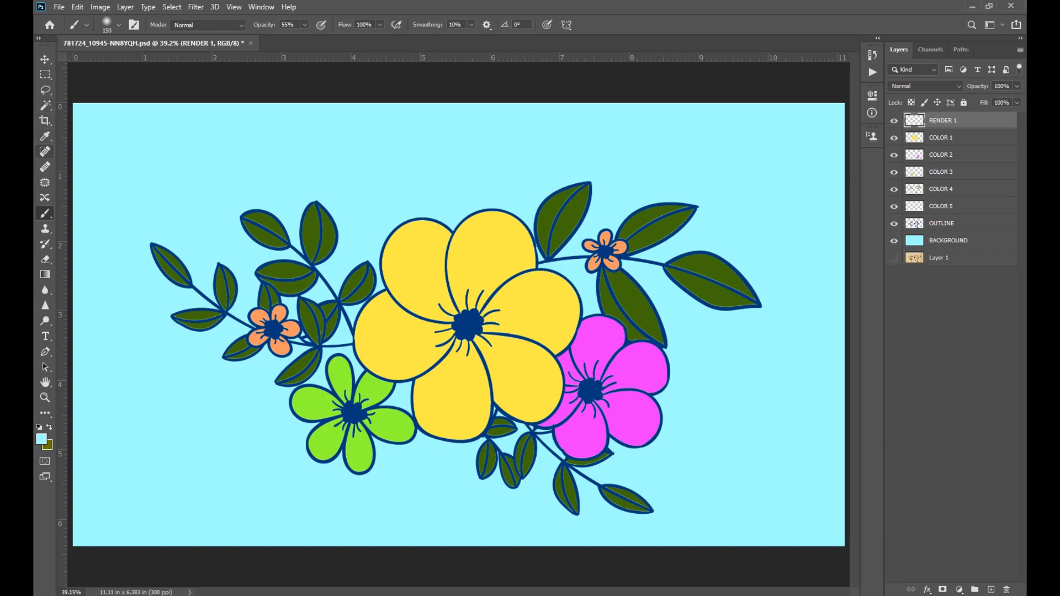
- Sample the large flower's yellow as the foreground colour and darken it to 8d8229
left_click(45, 137)
left_click(471, 255)
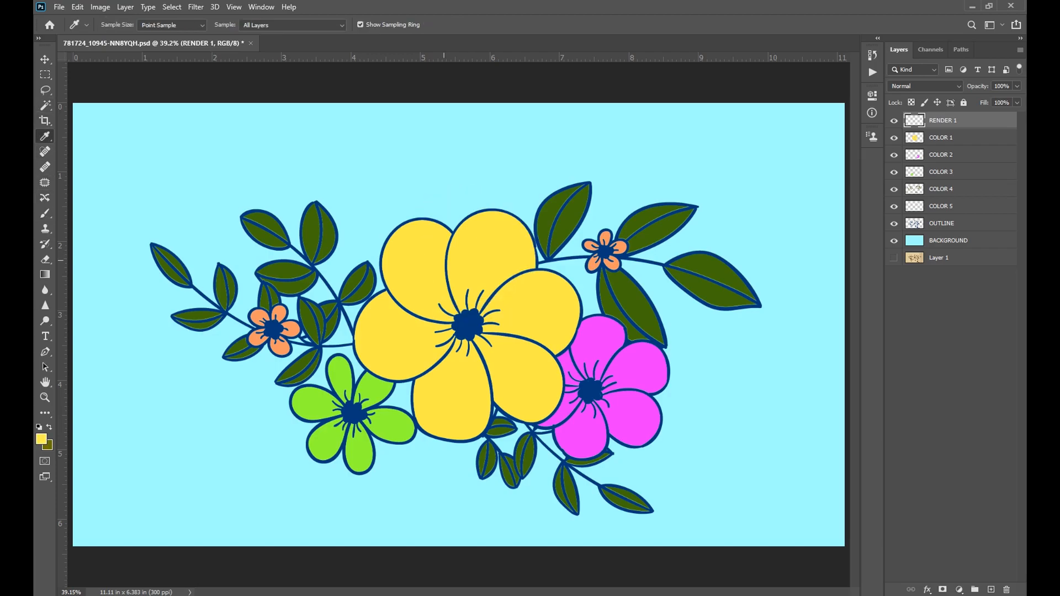
left_click(41, 439)
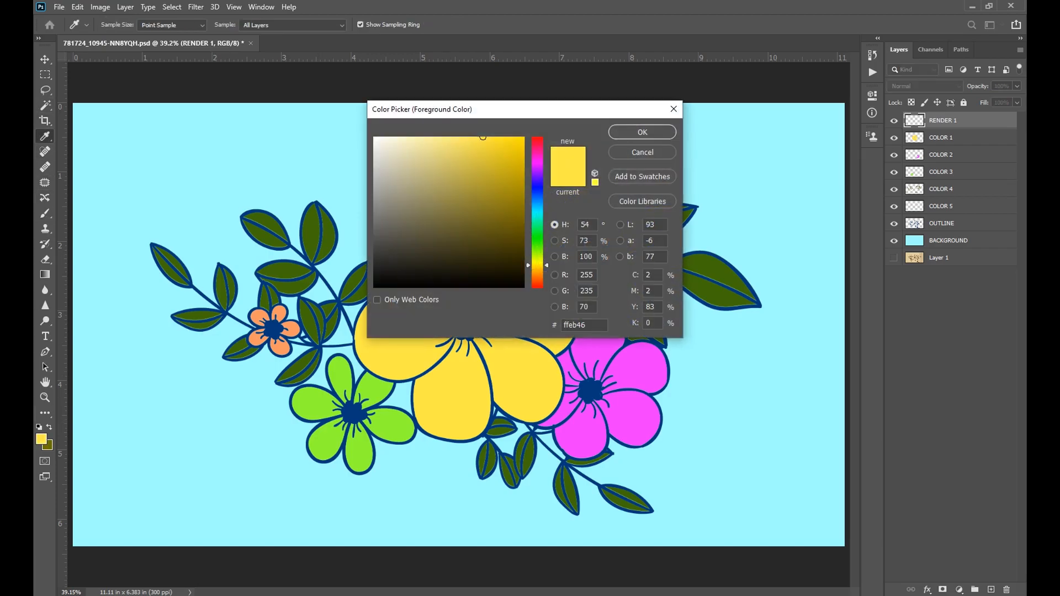
left_click_drag(483, 138, 482, 205)
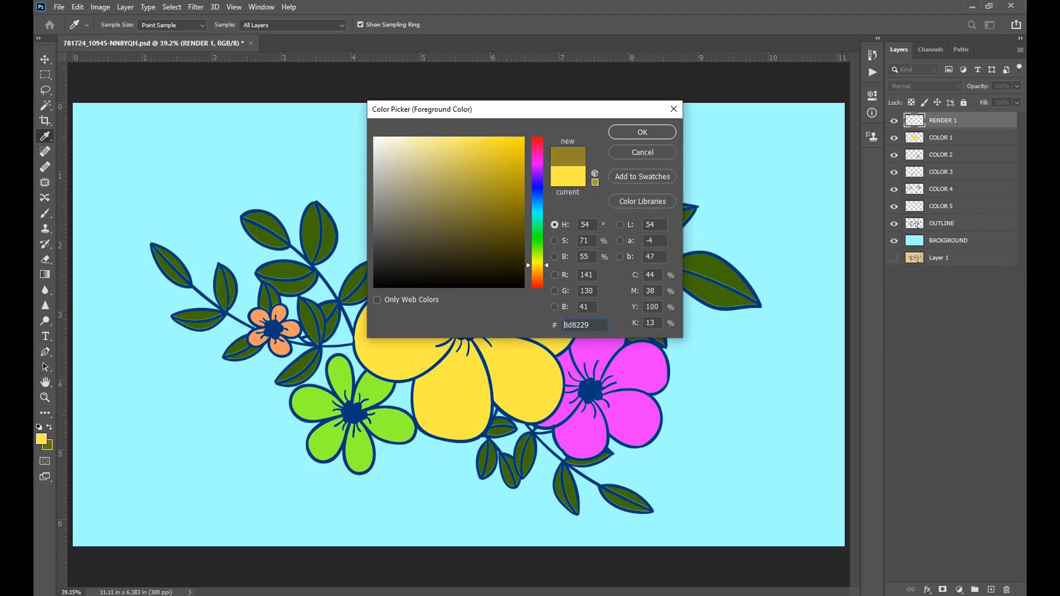
key("Return")
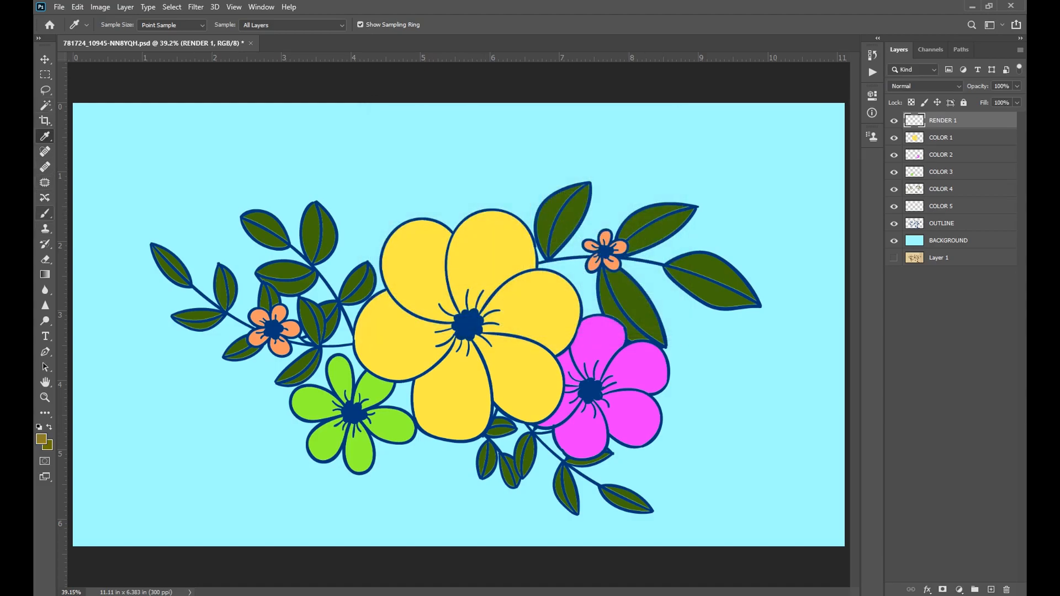
- Try painting dark yellow shading freehand around the large yellow flower's upper petal on RENDER 1
left_click(45, 213)
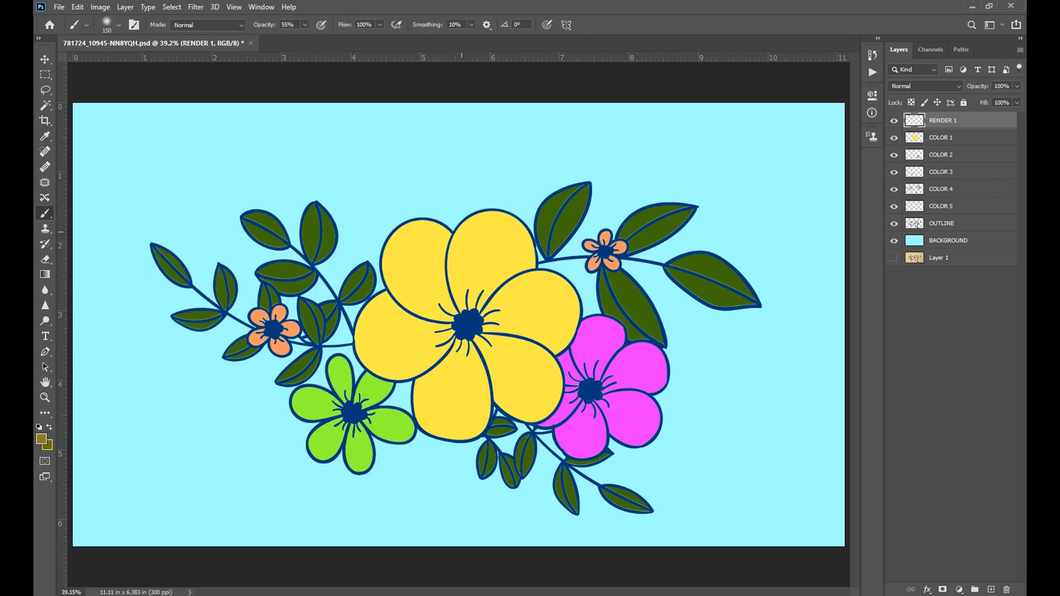
mouse_move(459, 306)
left_mouse_down()
mouse_move(454, 262)
mouse_move(478, 216)
mouse_move(534, 243)
mouse_move(528, 207)
mouse_move(439, 226)
mouse_move(436, 347)
mouse_move(446, 241)
left_mouse_up()
mouse_move(530, 193)
left_mouse_down()
mouse_move(577, 301)
mouse_move(525, 234)
mouse_move(437, 259)
mouse_move(428, 312)
left_mouse_up()
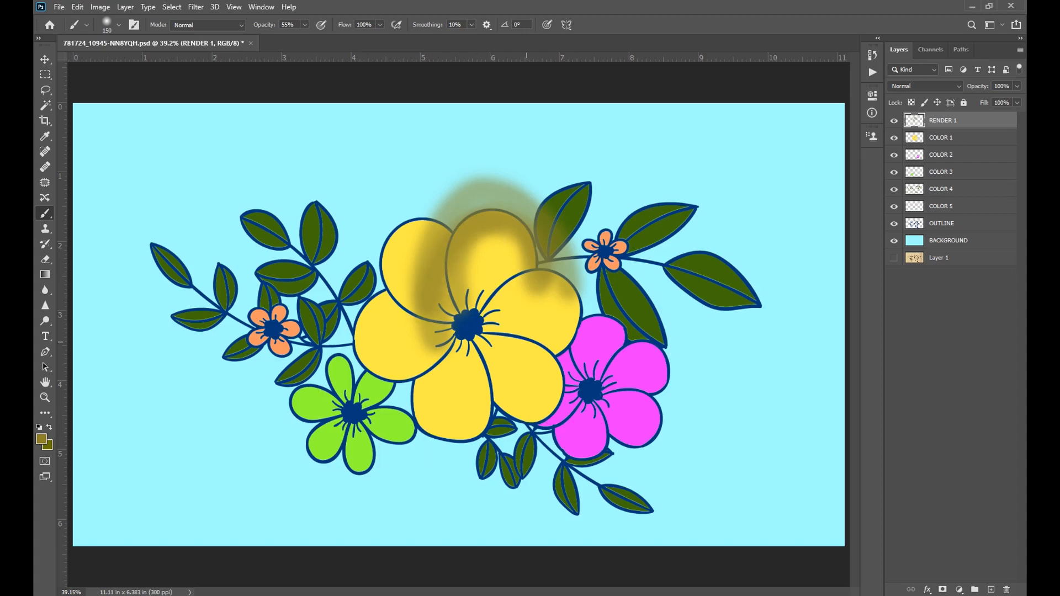
key("ctrl+z")
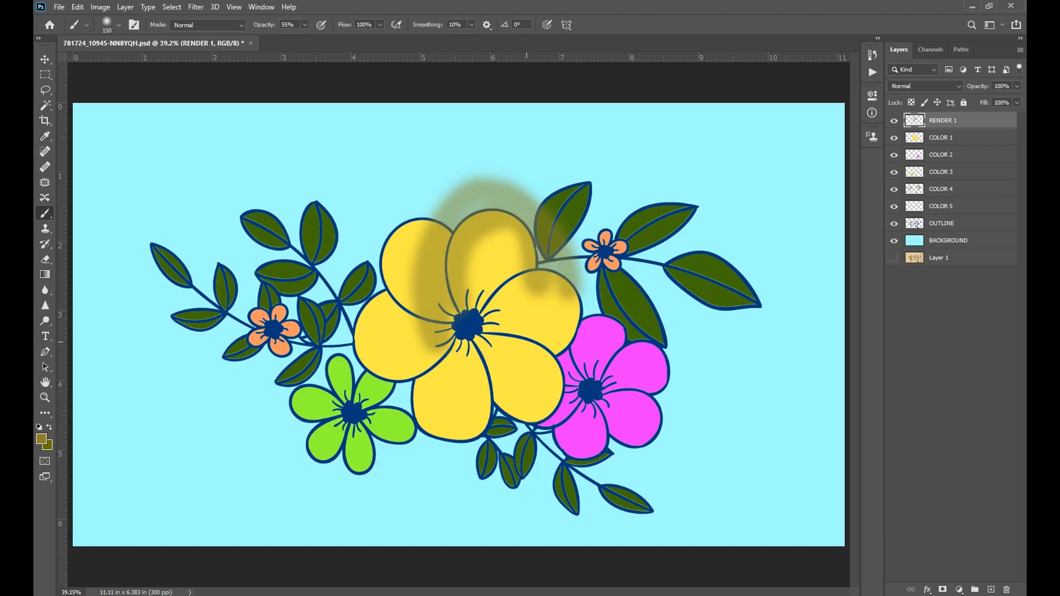
key("ctrl+z")
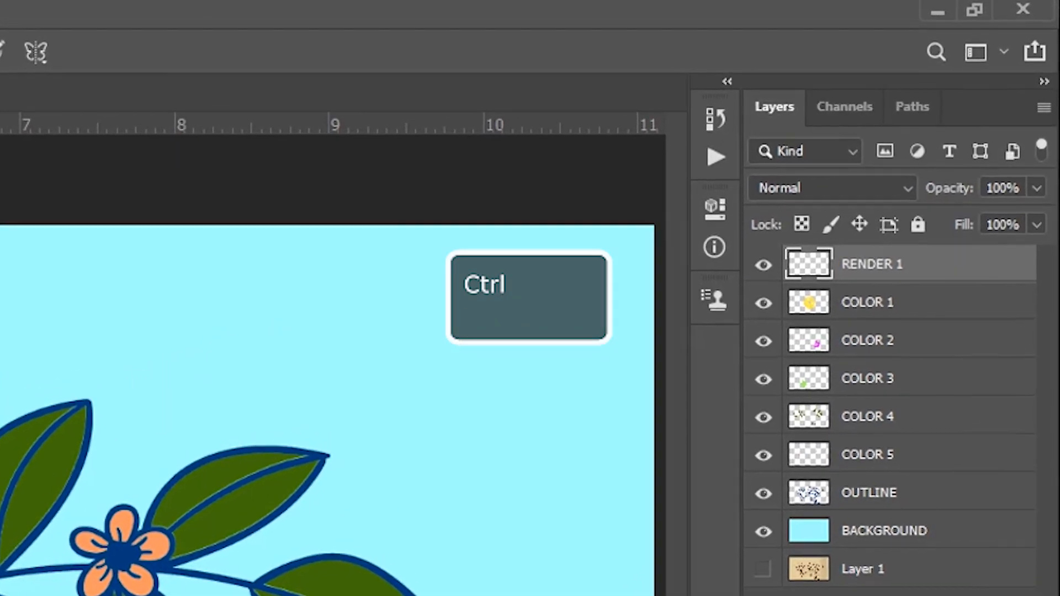
- Load the COLOR 1 layer's pixels as a selection and add the OUTLINE layer's pixels to it
left_click(824, 278, "ctrl")
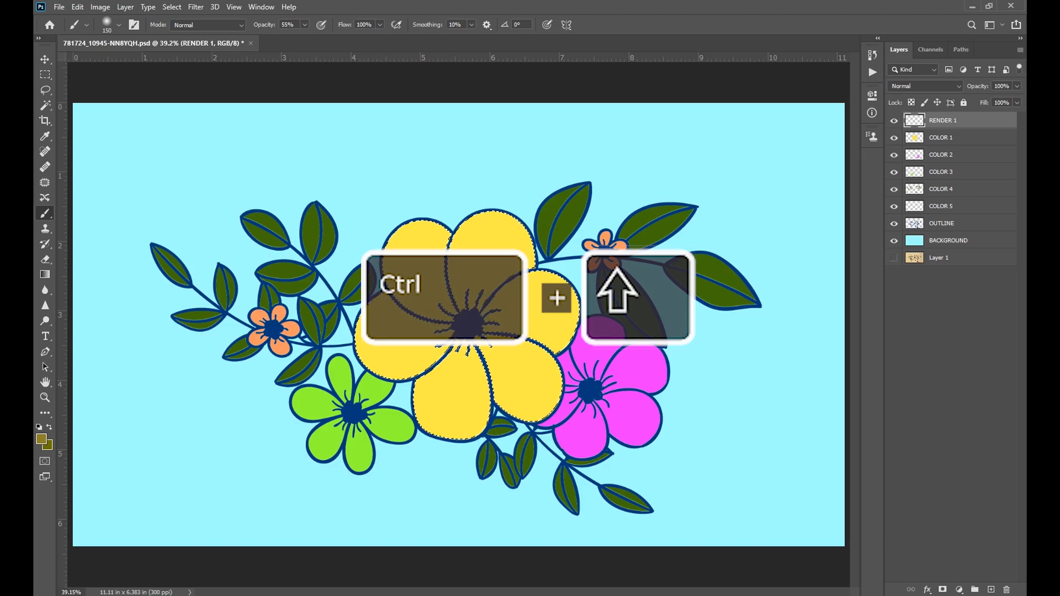
left_click(915, 224, "ctrl+shift")
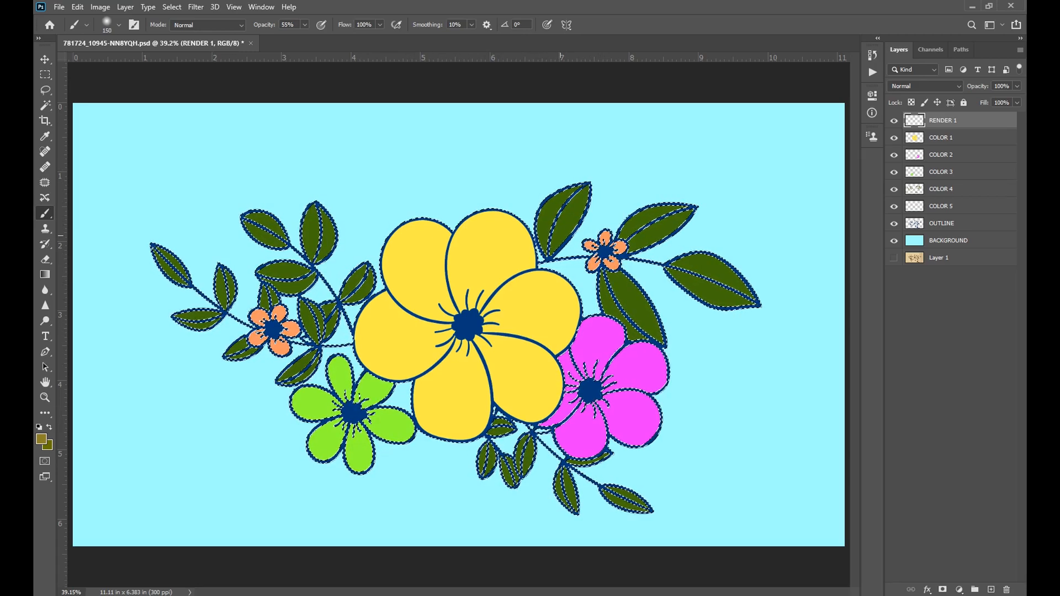
- Set up the Polygonal Lasso tool to subtract from the current selection
key("ctrl+plus")
key("ctrl+plus")
key("ctrl+plus")
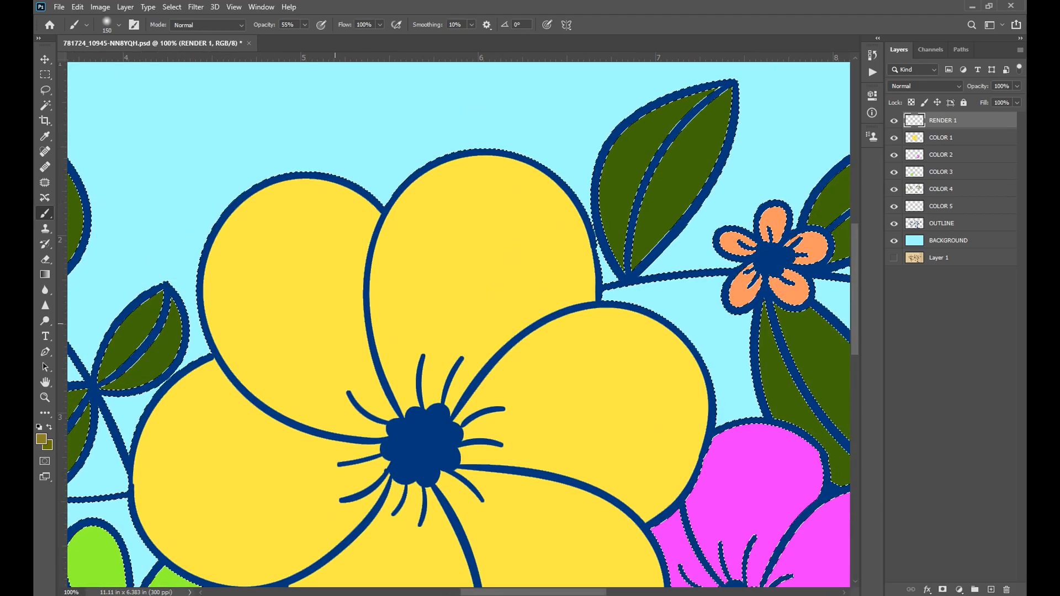
key("l")
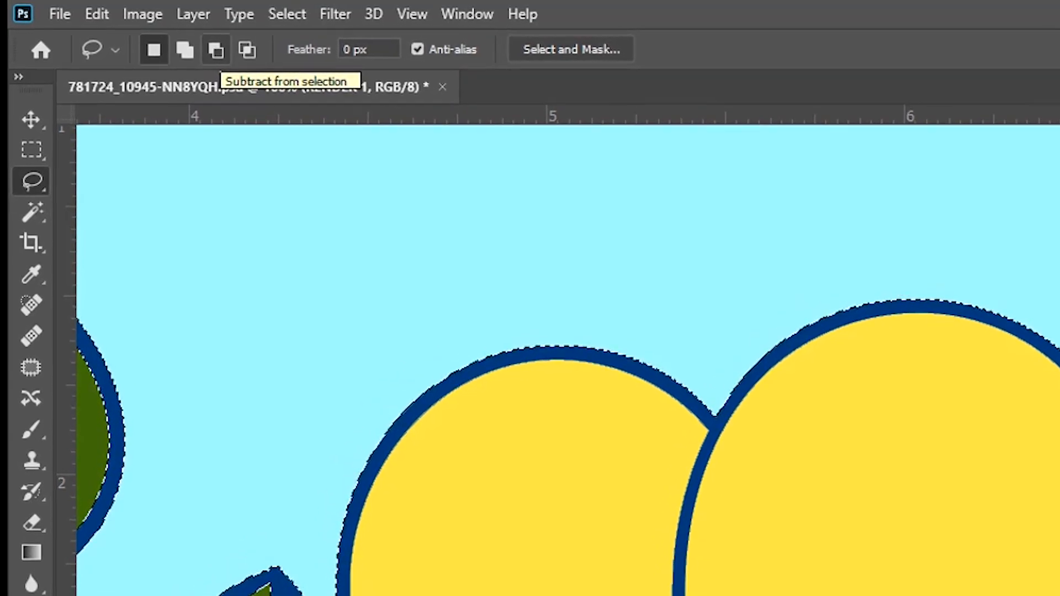
left_click(207, 47)
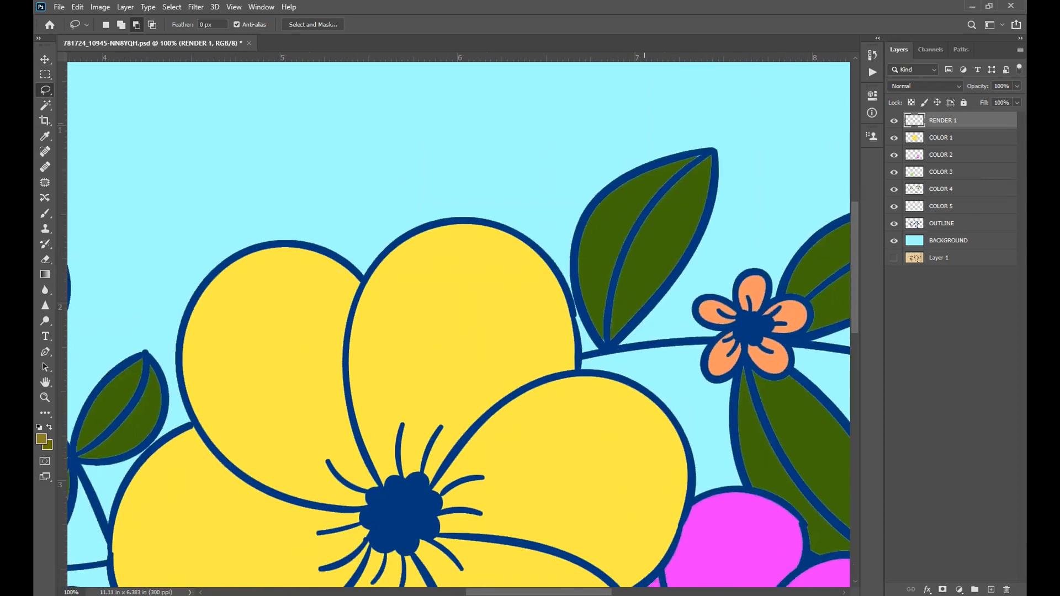
key("m")
right_click(45, 91)
left_click(88, 102)
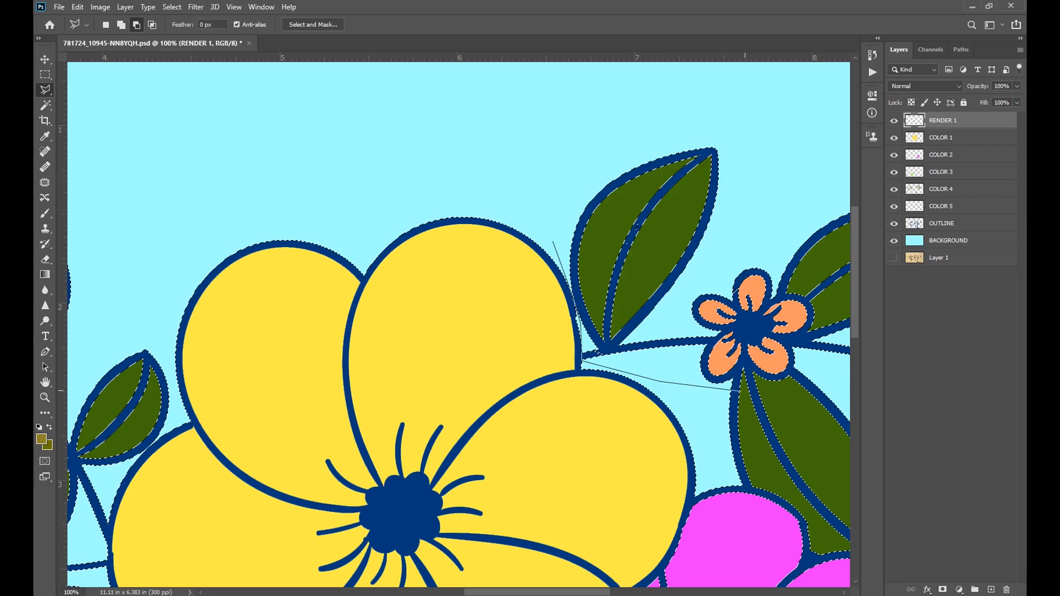
- Subtract the pink flower, the lower stems and the right-hand leaves from the selection, tracing closely along the yellow flower's right and lower edges
left_click(703, 410)
left_click(709, 472)
left_click_drag(705, 480, 631, 135)
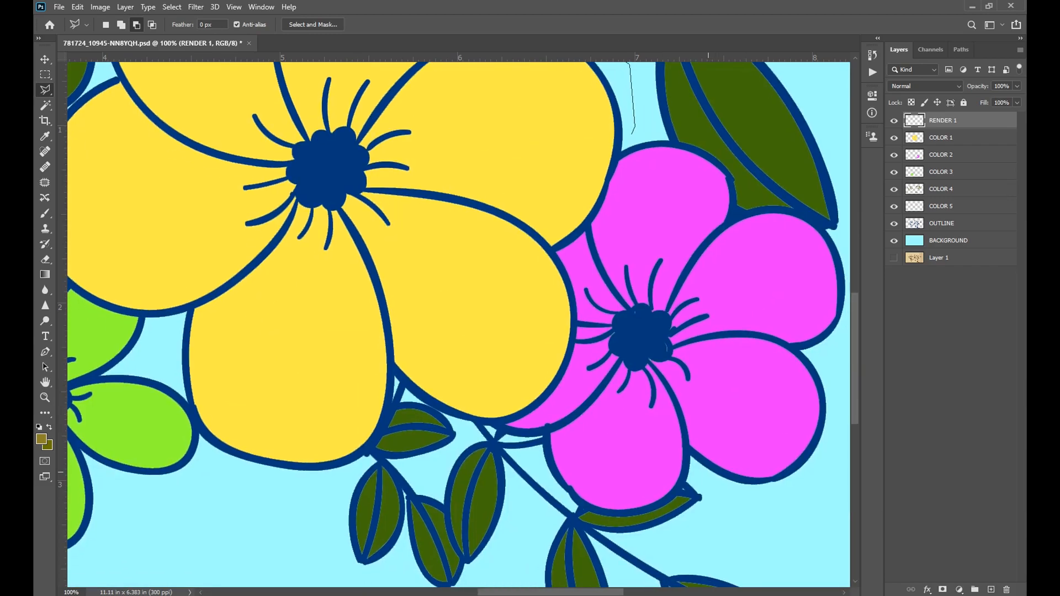
left_click(622, 147)
left_click(619, 164)
left_click(608, 190)
left_click(597, 214)
left_click(581, 234)
left_click(558, 251)
left_click(567, 275)
left_click(574, 299)
left_click(576, 331)
left_click(562, 379)
left_click(548, 399)
left_click(503, 424)
left_click(480, 424)
left_click(446, 414)
left_click(396, 383)
left_click(387, 422)
left_click(356, 471)
left_click(321, 537)
left_click_drag(320, 538, 141, 11)
left_click(249, 149)
left_click(541, 178)
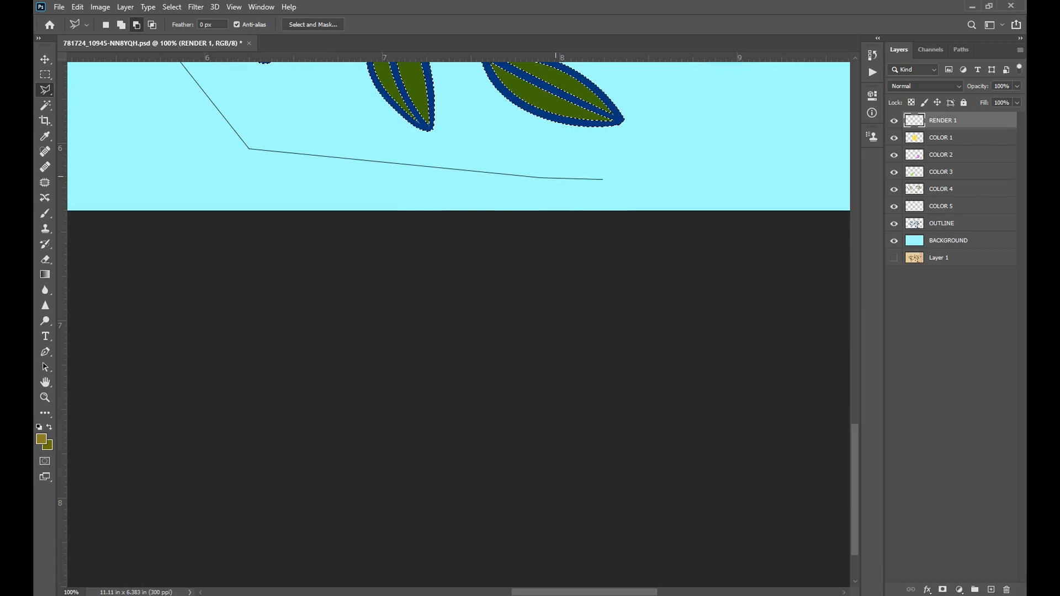
left_click_drag(603, 180, 576, 408)
left_click(755, 152)
mouse_move(757, 134)
left_mouse_down()
mouse_move(731, 475)
mouse_move(549, 595)
left_mouse_up()
left_click(733, 331)
left_click(697, 100)
left_click_drag(693, 95, 825, 436)
left_click(568, 164)
left_click(297, 152)
mouse_move(193, 240)
left_mouse_down()
mouse_move(719, 124)
mouse_move(389, 99)
left_mouse_up()
left_click(371, 181)
left_click(392, 268)
- Subtract the small leftover selected area to the right of the yellow flower with a closed polygon
left_click_drag(574, 378, 498, 156)
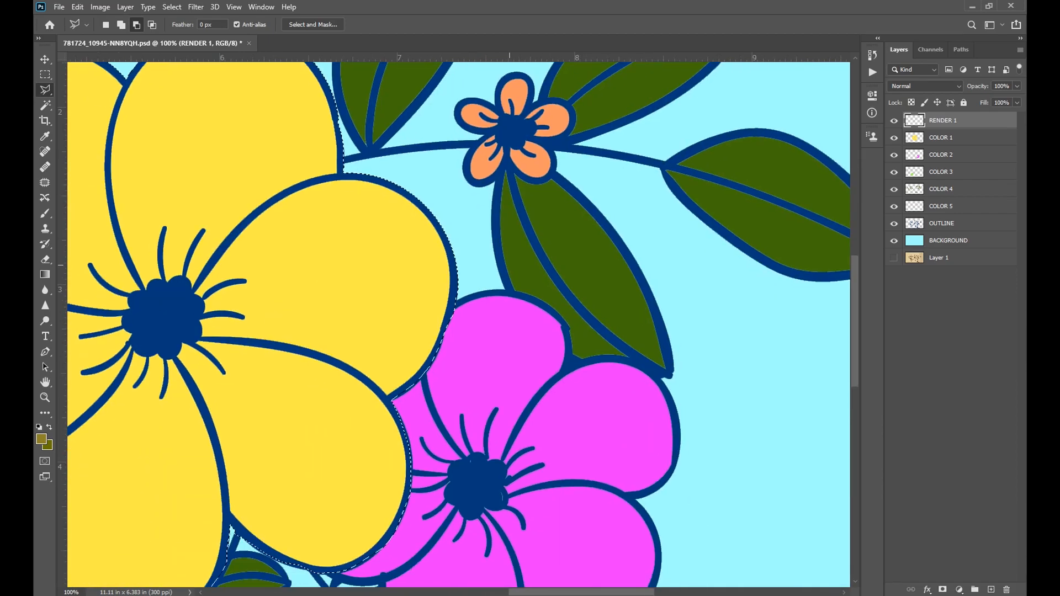
left_click_drag(626, 530, 632, 166)
left_click_drag(632, 299, 665, 511)
left_click(624, 203)
left_click(653, 153)
left_click(693, 190)
left_click(660, 295)
left_click(604, 269)
left_click(624, 204)
- Subtract the green flower, the small orange flower and the left-hand leaves from the selection, tracing along the yellow flower's left edge
mouse_move(288, 198)
left_mouse_down()
mouse_move(625, 332)
mouse_move(672, 362)
left_mouse_up()
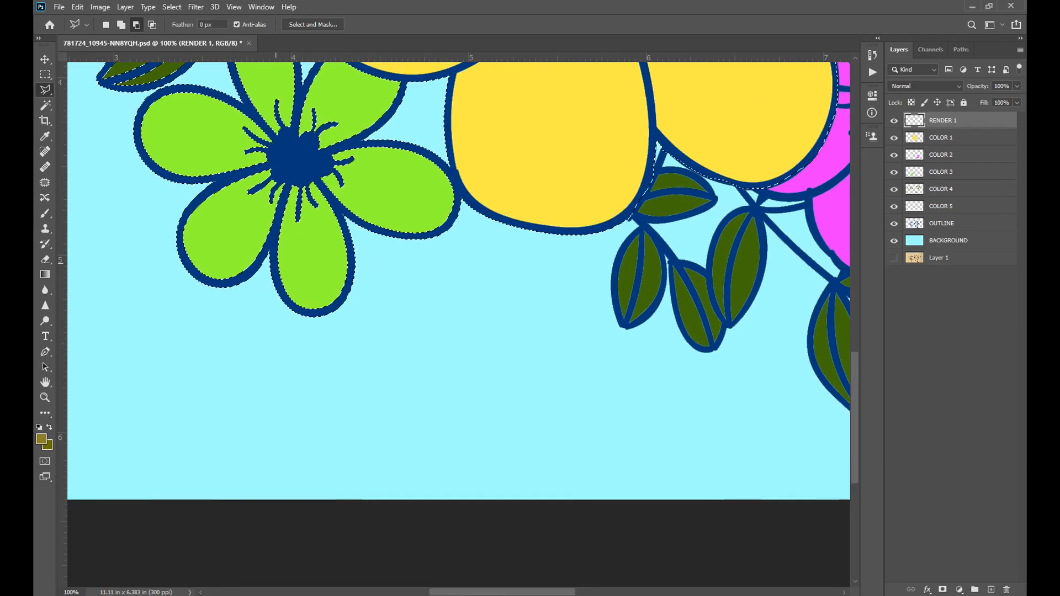
left_click_drag(414, 146, 468, 359)
left_click(414, 231)
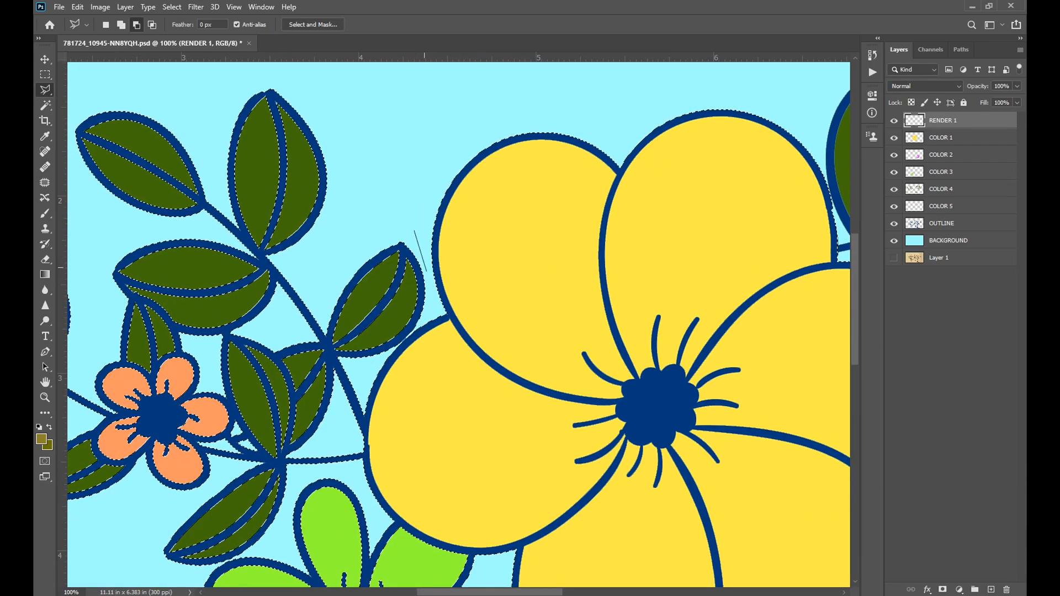
left_click(428, 298)
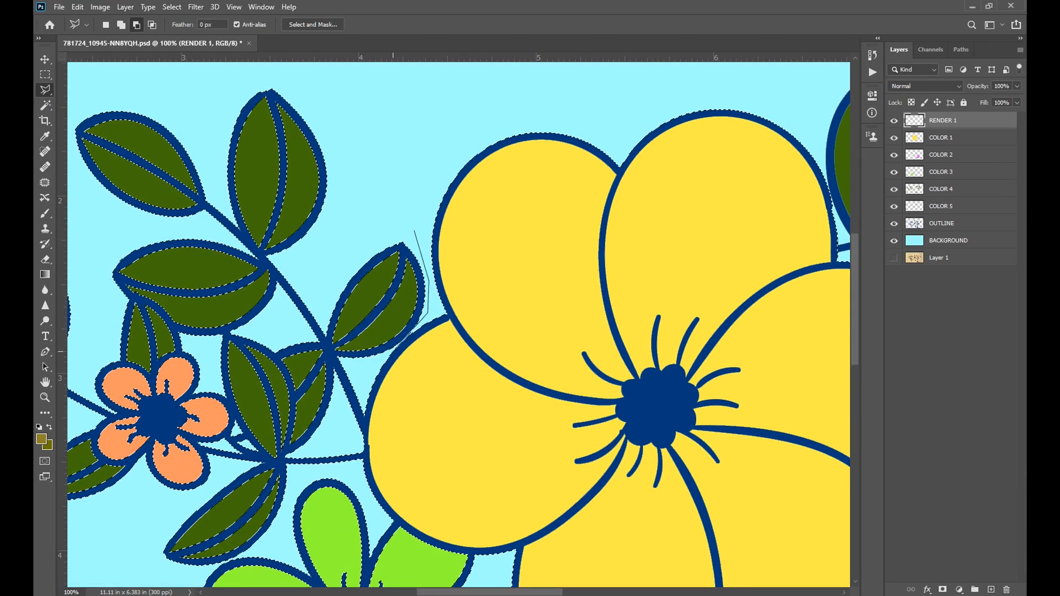
left_click(380, 361)
left_click(364, 403)
left_click(360, 451)
left_click(362, 477)
left_click(380, 521)
left_click(392, 522)
left_click(449, 549)
left_click(486, 565)
mouse_move(487, 572)
left_mouse_down()
mouse_move(601, 18)
mouse_move(433, 191)
left_mouse_up()
left_click(451, 239)
left_click(464, 263)
left_click(482, 315)
left_click_drag(232, 221, 548, 457)
left_click_drag(549, 165, 331, 455)
left_click(114, 154)
left_click(185, 171)
double_click(464, 304)
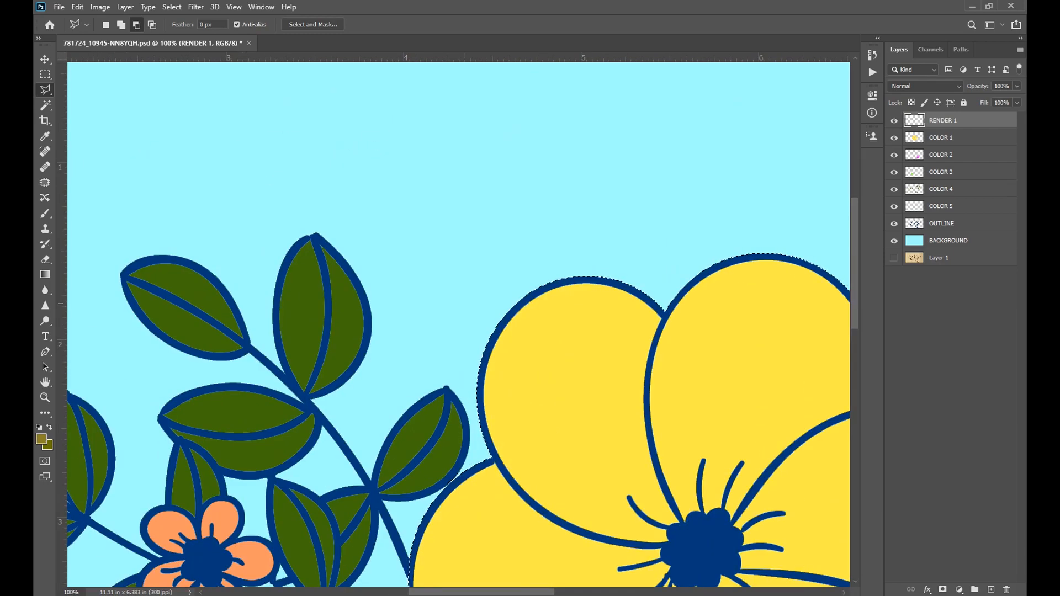
- Shade the edges of all the yellow flower's petals on the RENDER 1 layer with a soft 150 px brush at 55% opacity
key("ctrl+0")
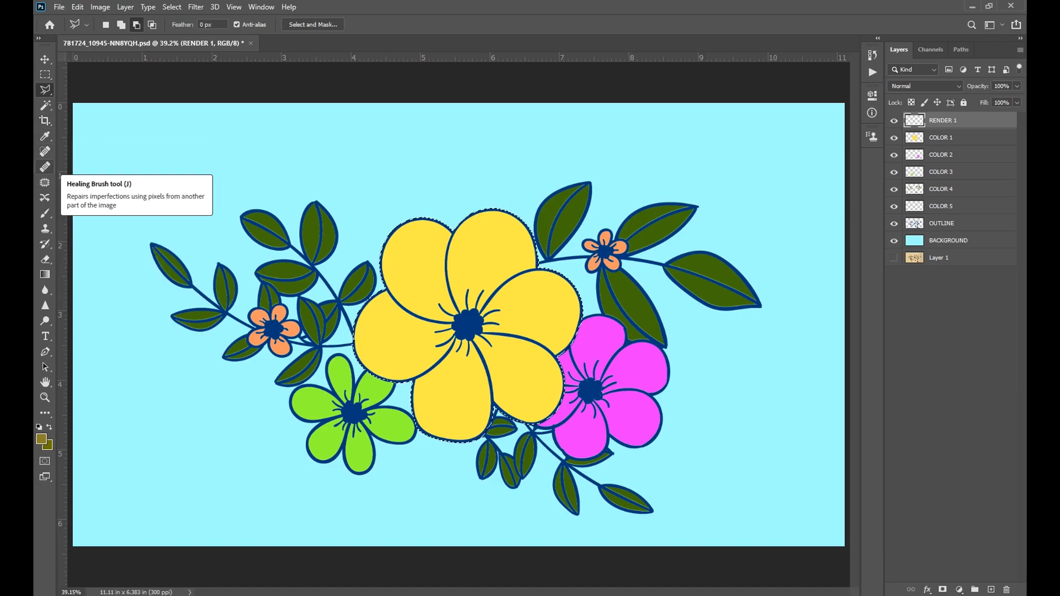
left_click(45, 213)
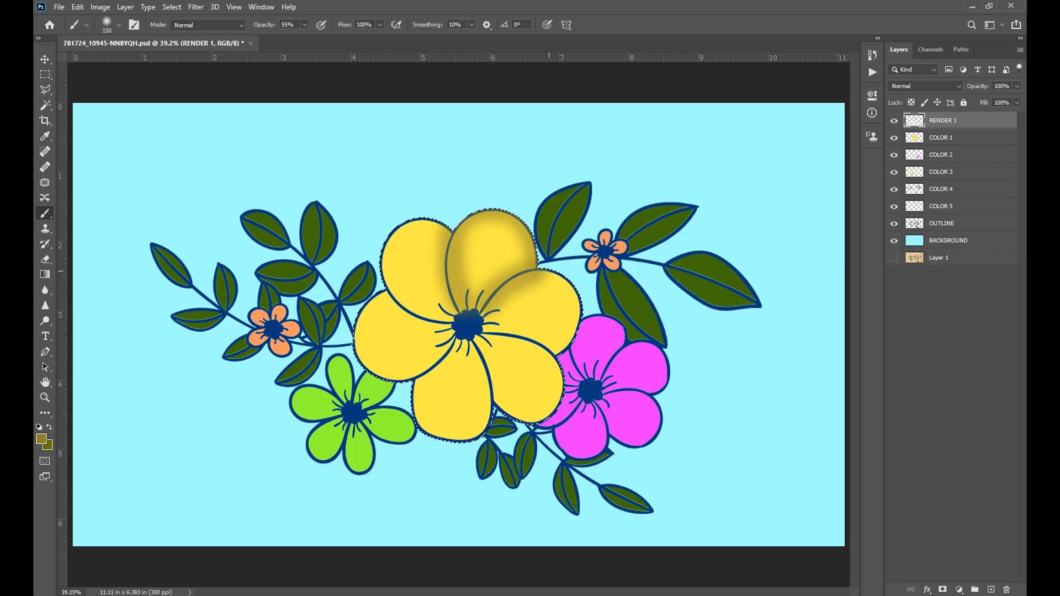
mouse_move(577, 334)
left_mouse_down()
mouse_move(554, 354)
mouse_move(477, 344)
mouse_move(488, 422)
mouse_move(364, 370)
mouse_move(456, 325)
mouse_move(446, 227)
left_mouse_up()
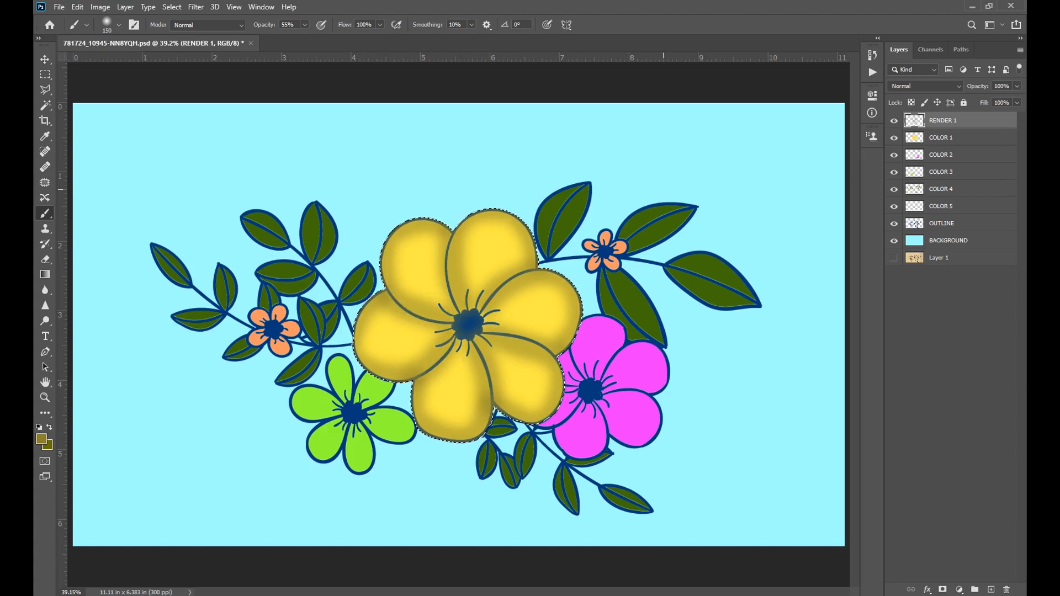
- Deepen the shading along the yellow flower's petal outlines and over its centre with a soft 45 px brush at 55% opacity
key("ctrl+plus")
key("ctrl+plus")
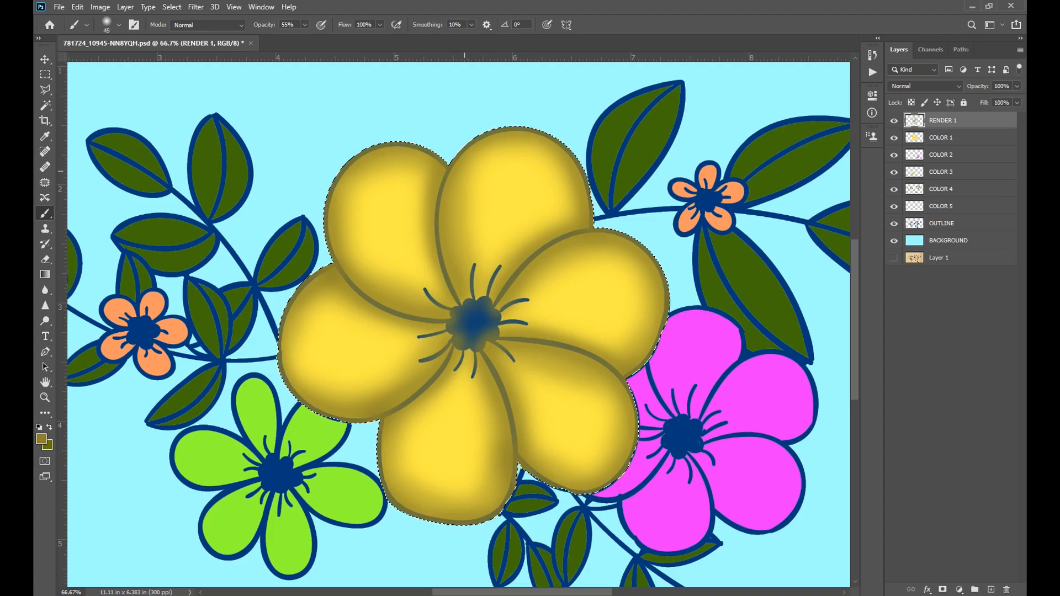
key("ctrl+plus")
left_click_drag(452, 263, 469, 344)
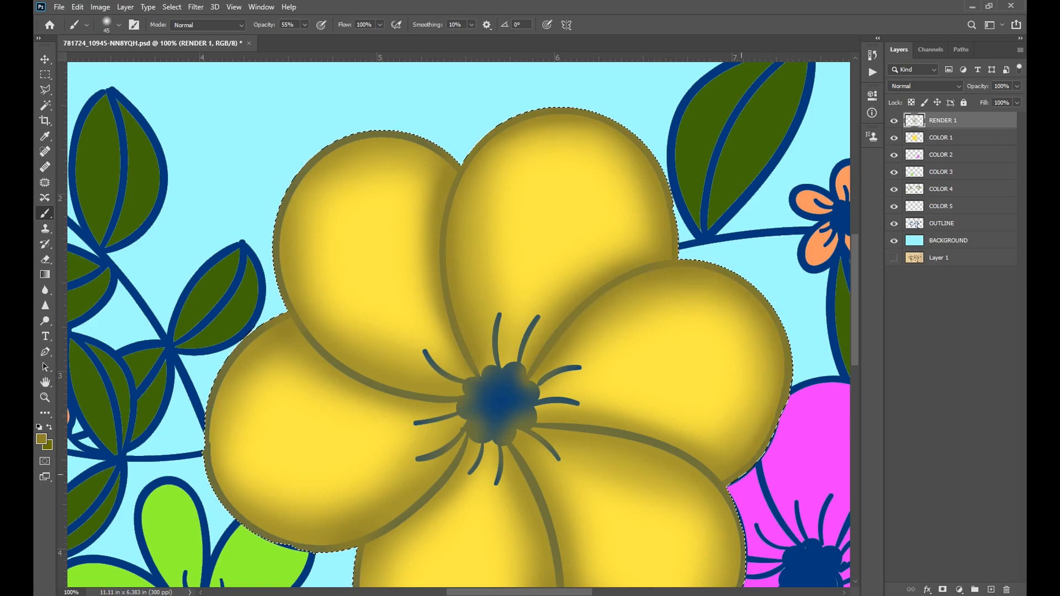
left_click_drag(676, 229, 545, 83)
left_click_drag(451, 483, 739, 473)
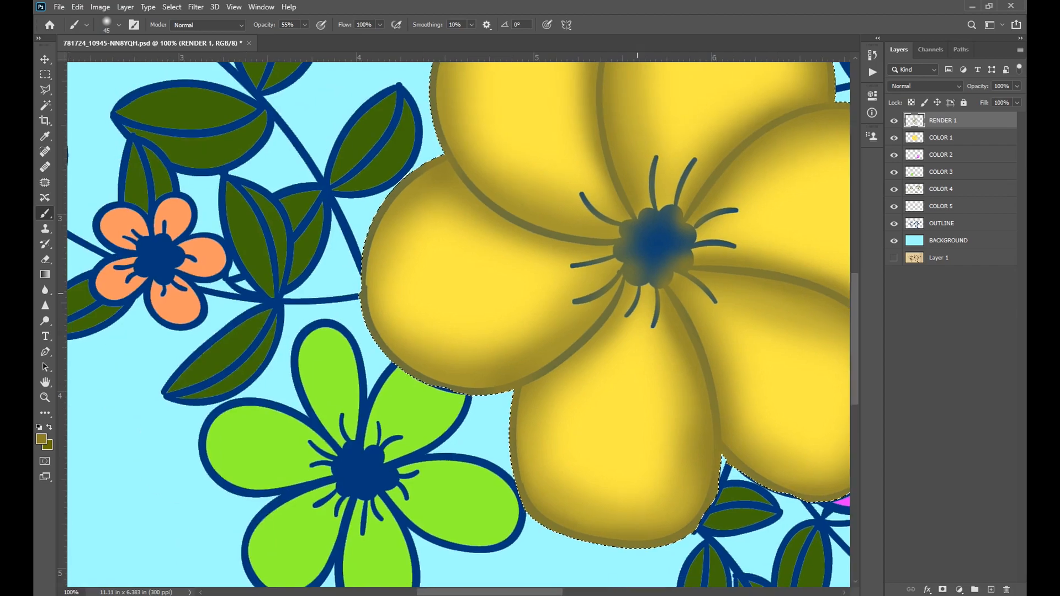
left_click_drag(616, 245, 549, 507)
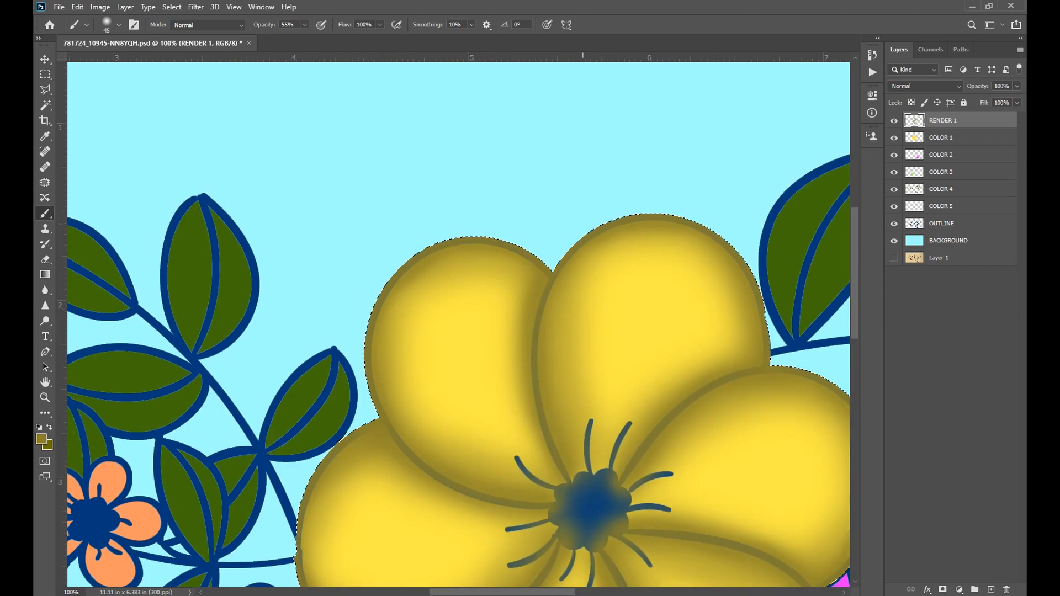
key("ctrl+0")
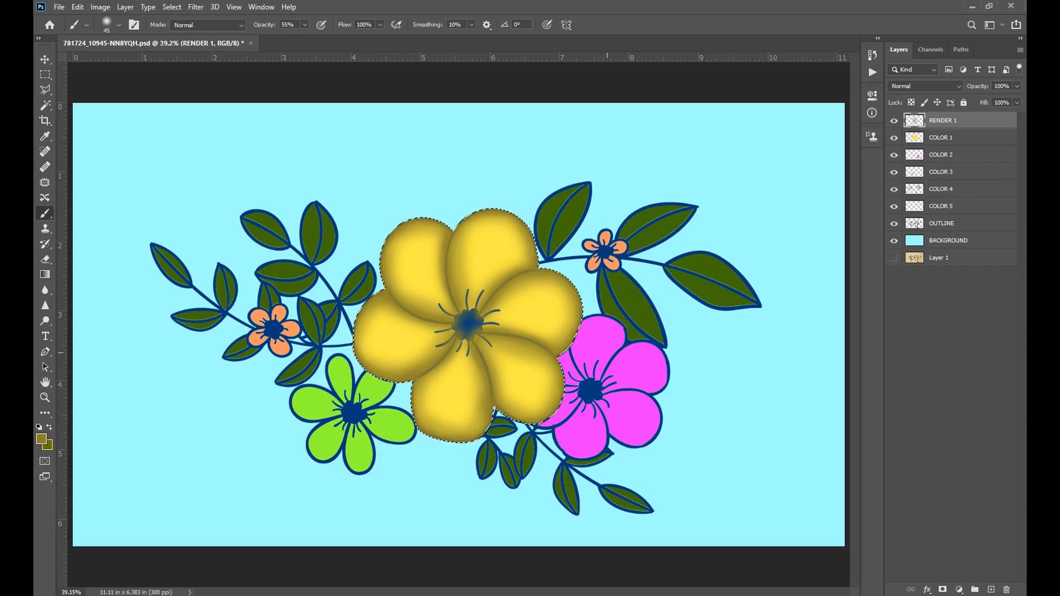
left_click_drag(469, 318, 459, 333)
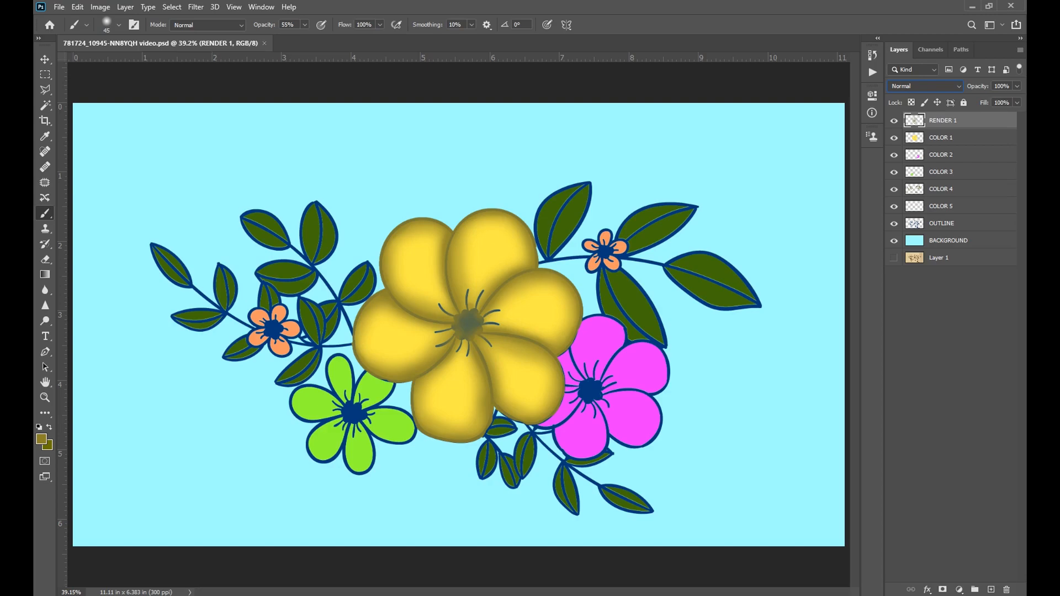
- Set the RENDER 1 layer's blend mode to Multiply and toggle its visibility to compare the flower with and without shading
left_click(926, 86)
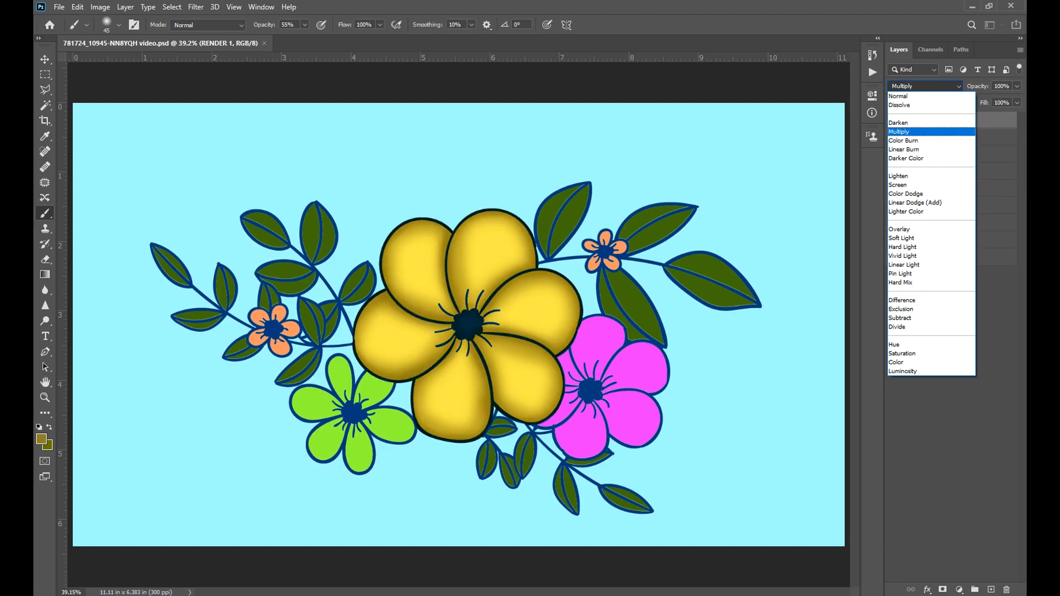
key("Return")
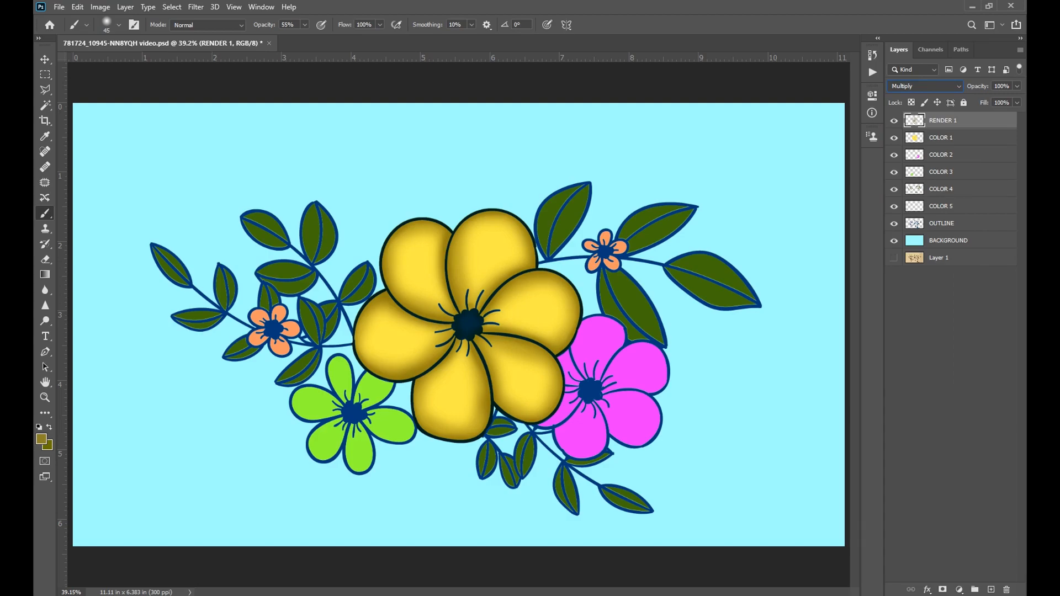
left_click(894, 120)
left_click(894, 121)
left_click(894, 120)
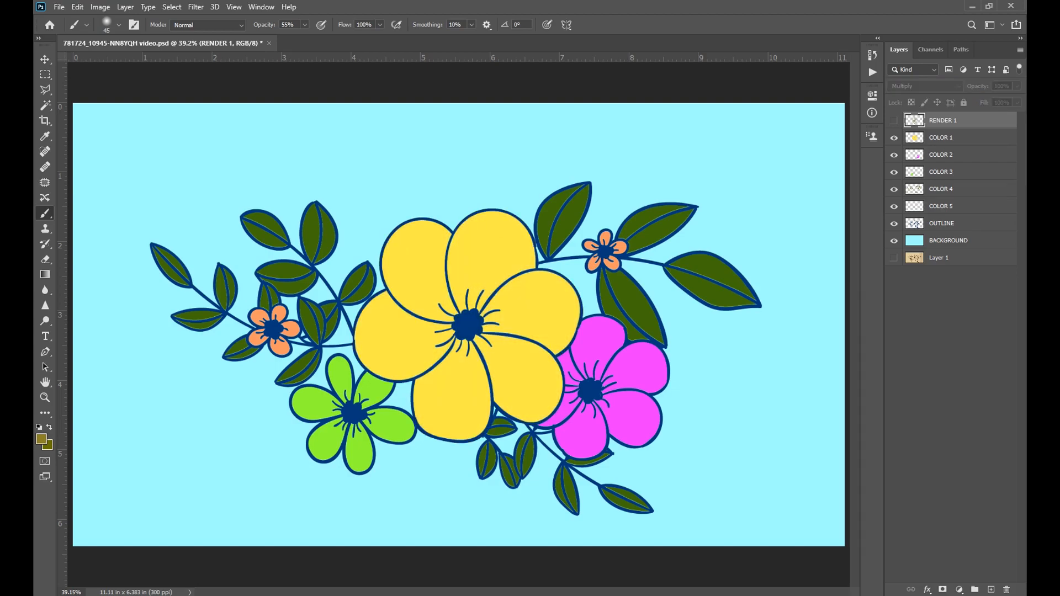
left_click(894, 120)
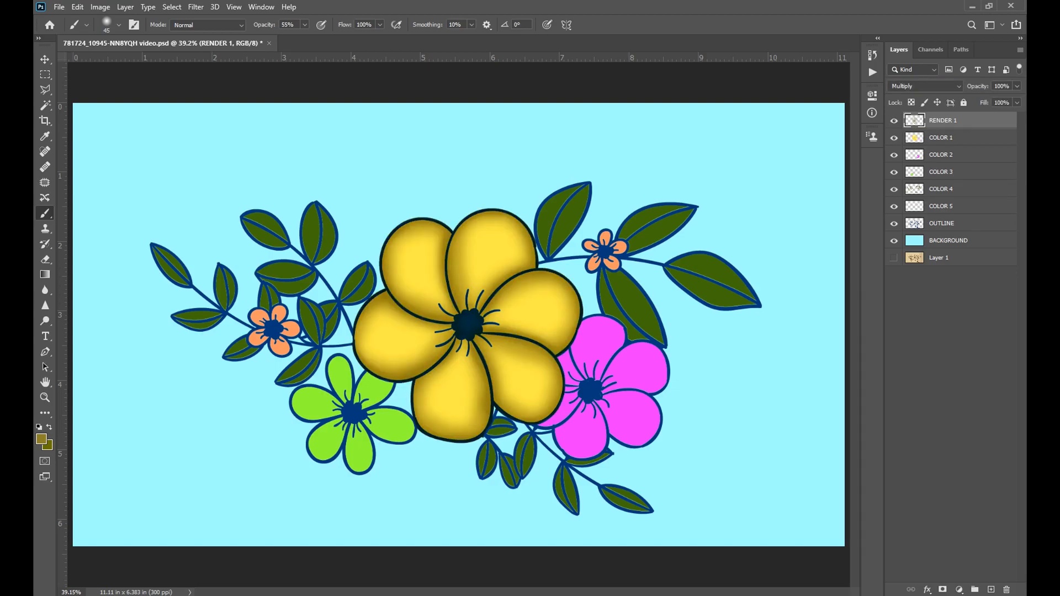